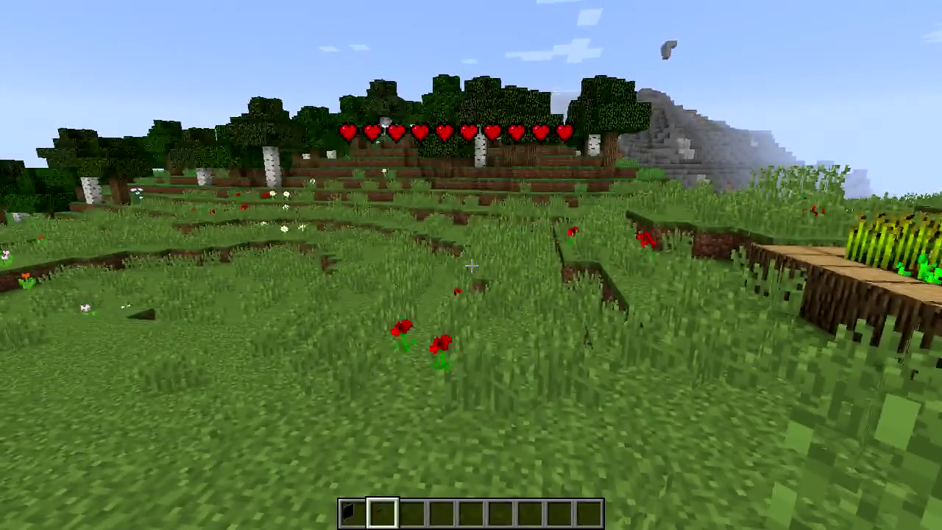
- Hold the diamond sword and raise it to display the CraftOS terminal, then put it away
key(1)
right_click(471, 265)
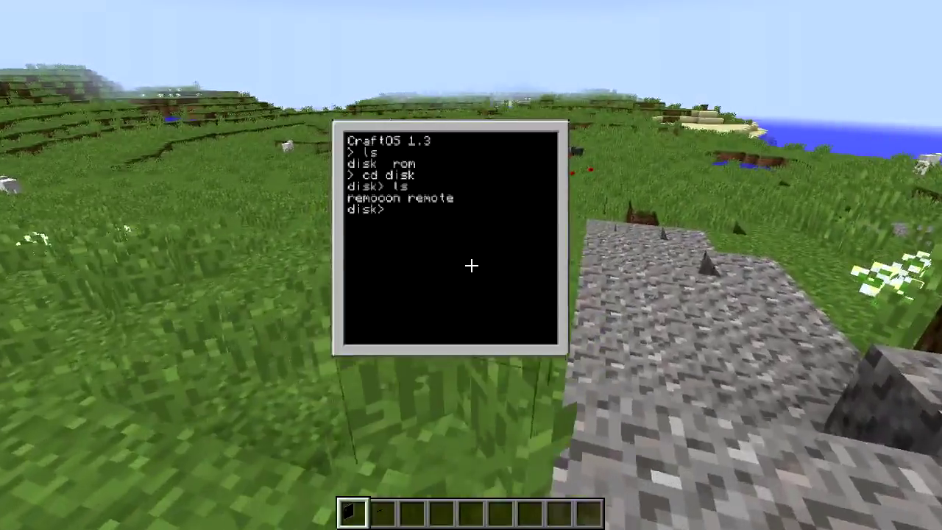
key(Escape)
- Switch to the iron sword and walk backward along the cobblestone path
scroll(471, 265, down, 1)
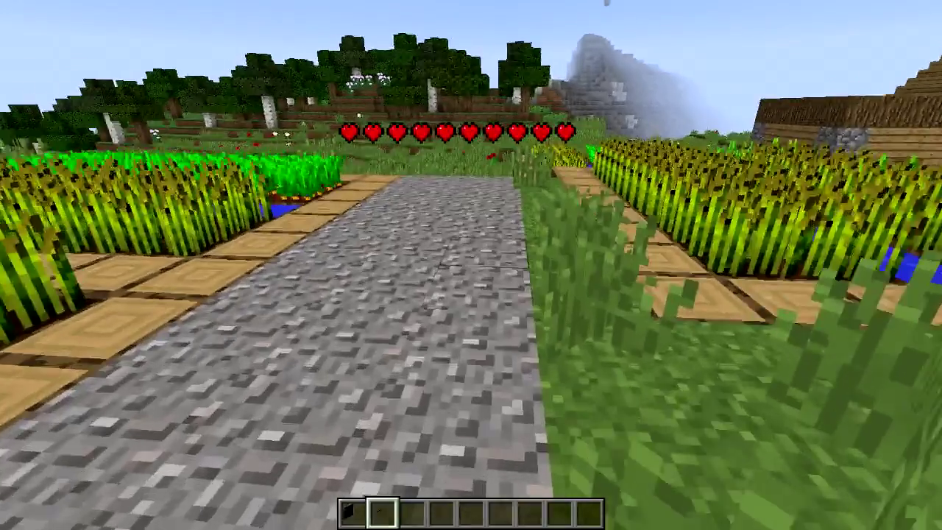
key(s)
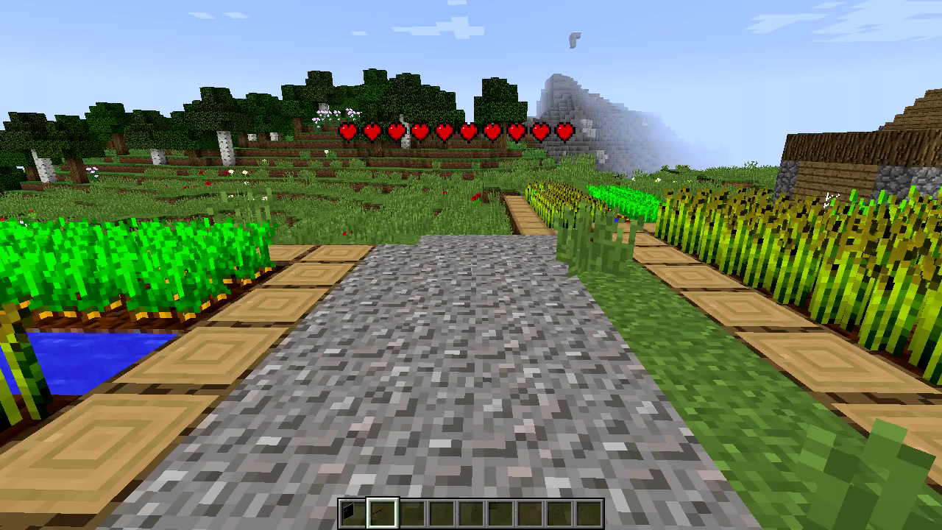
key(s)
key(s)
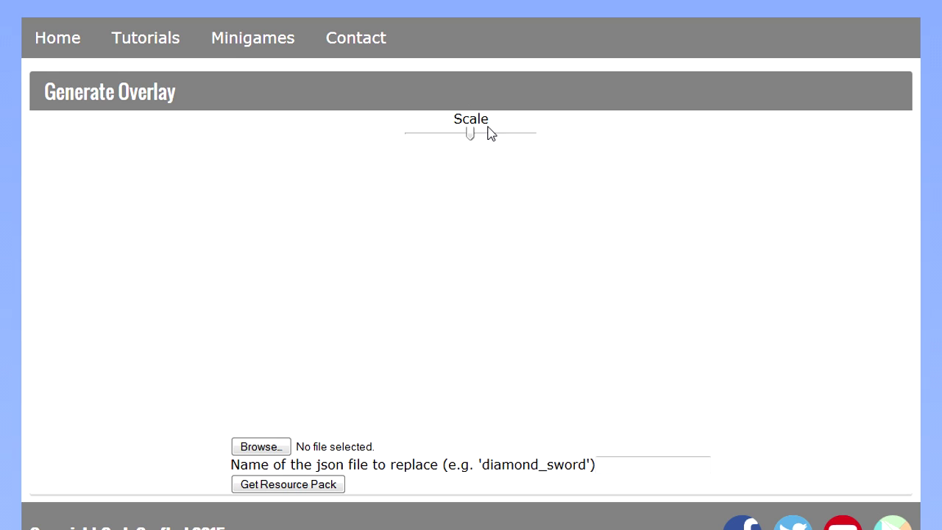
- Choose terminal.png as the overlay image so its terminal preview shows on the page
click(470, 135)
click(261, 447)
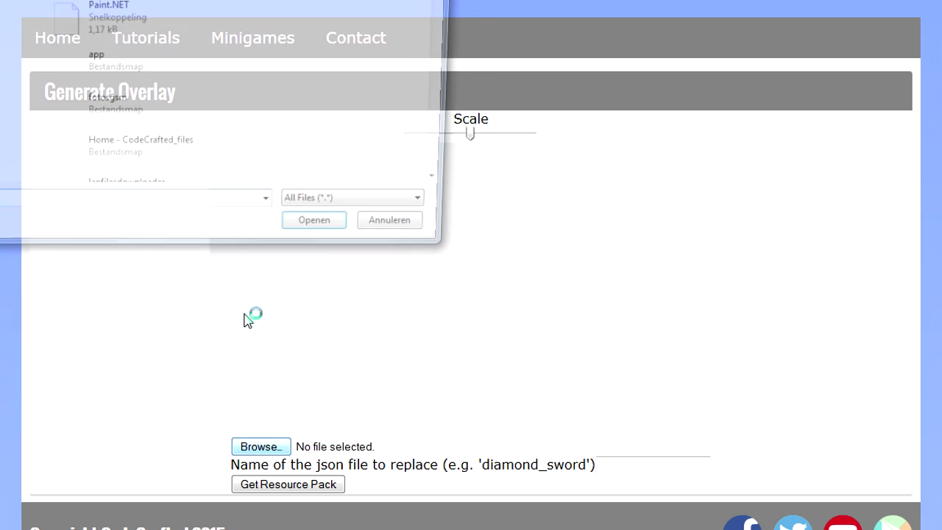
drag(457, 1, 437, 159)
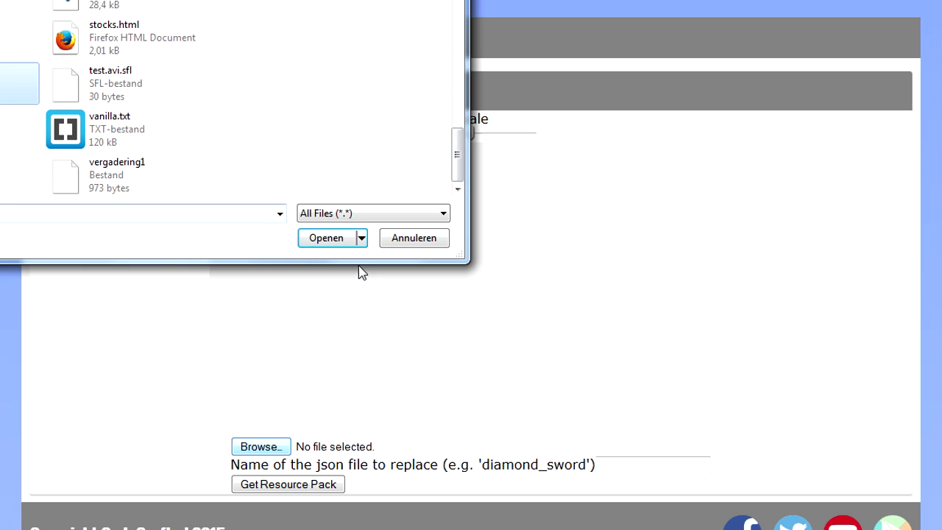
click(331, 239)
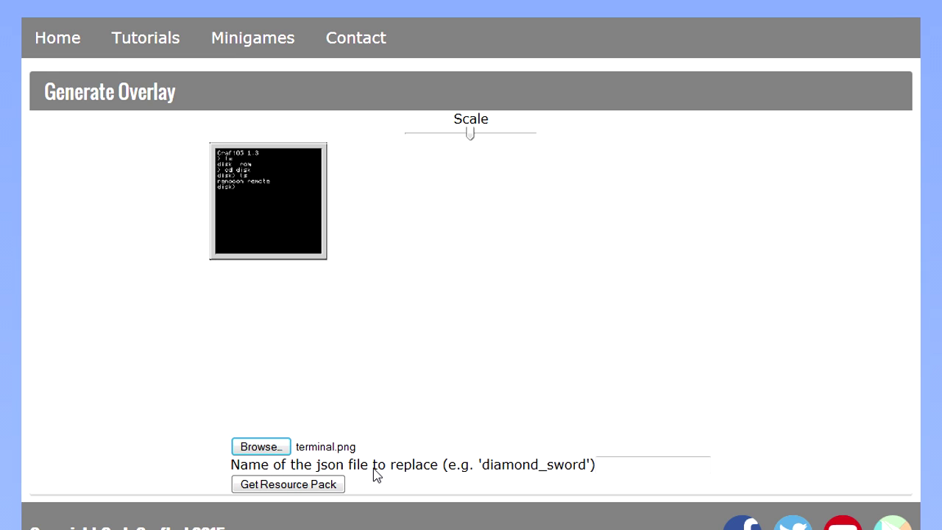
- Copy 'diamond_sword' from the example label into the json name field and dismiss the suggestions
click(598, 464)
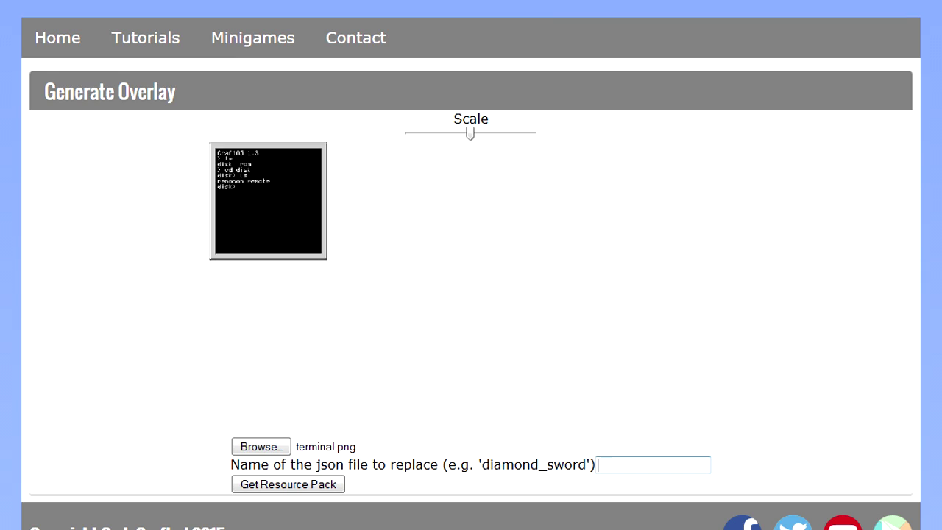
drag(593, 471, 483, 467)
key(ctrl+c)
click(662, 464)
key(ctrl+v)
click(842, 468)
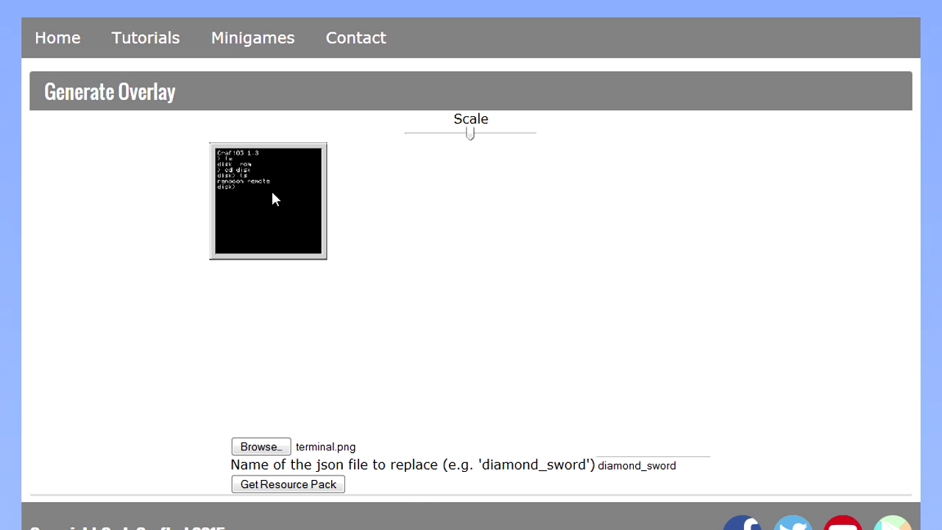
- Drag the terminal preview to the page centre and raise the Scale slider to enlarge it
drag(260, 189, 456, 267)
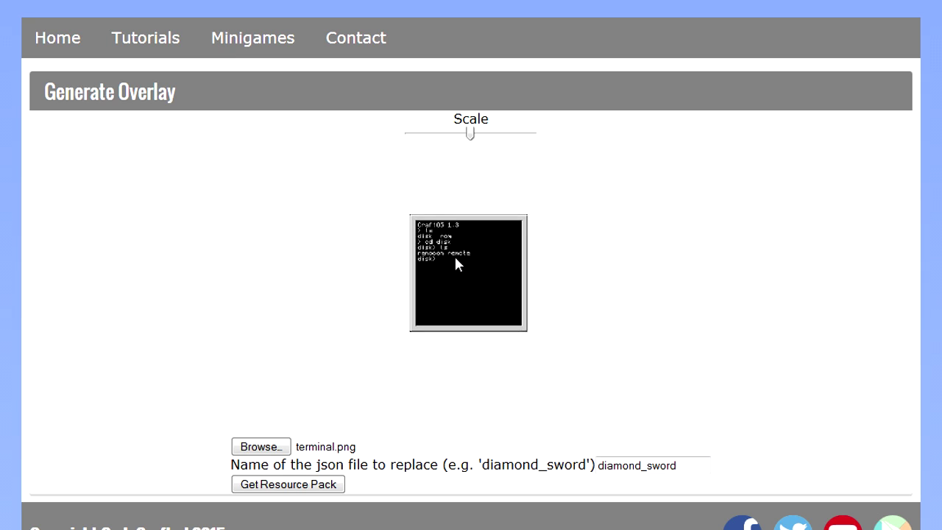
drag(455, 258, 452, 266)
drag(475, 135, 513, 139)
drag(573, 325, 534, 301)
drag(517, 134, 525, 134)
mouse_move(550, 267)
mouse_down()
mouse_move(533, 267)
mouse_move(534, 275)
mouse_up()
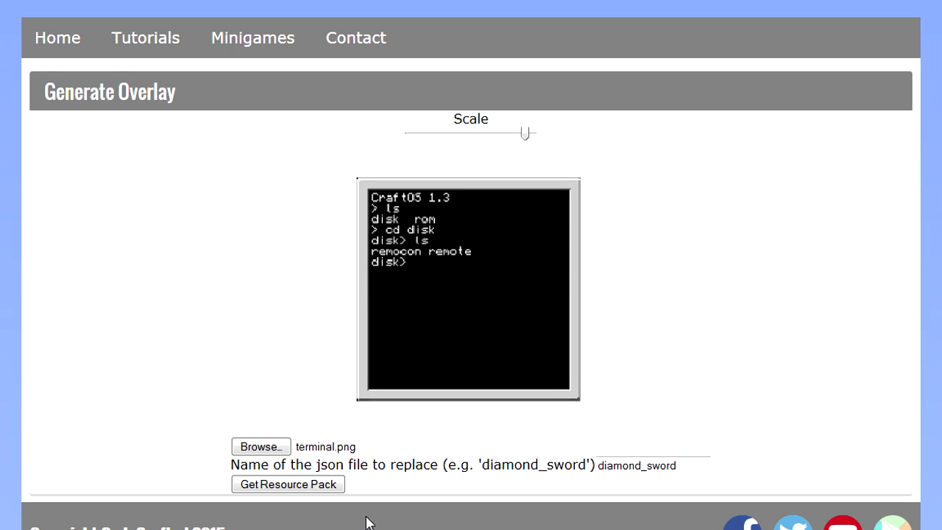
- Generate the resource pack and save the 936.zip download to disk
click(298, 492)
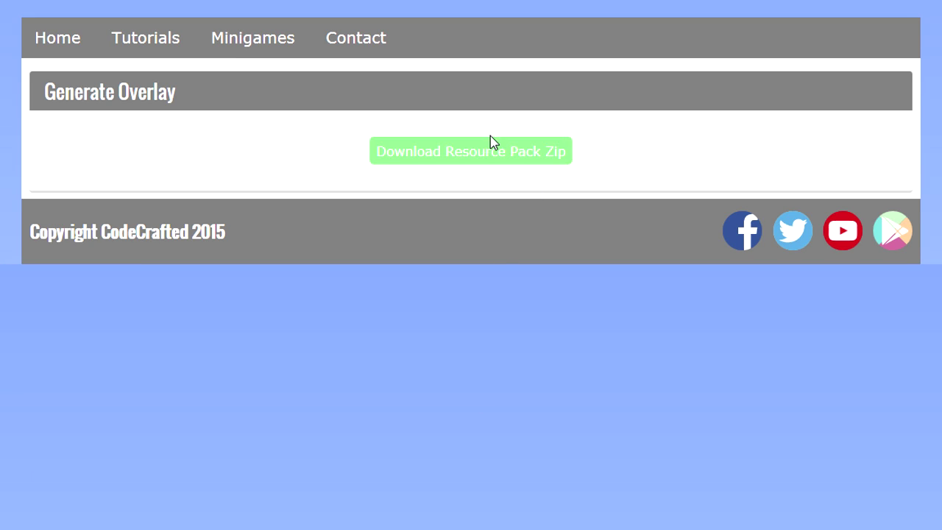
click(464, 160)
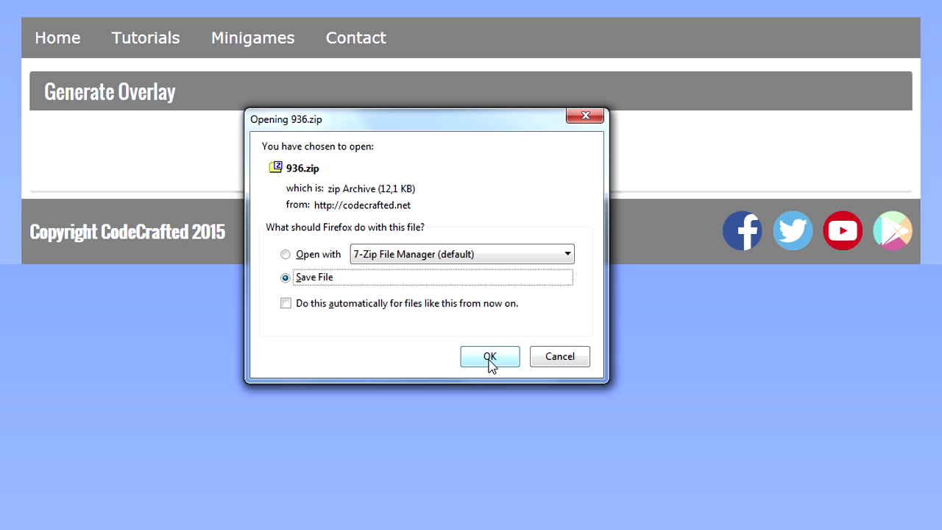
click(486, 358)
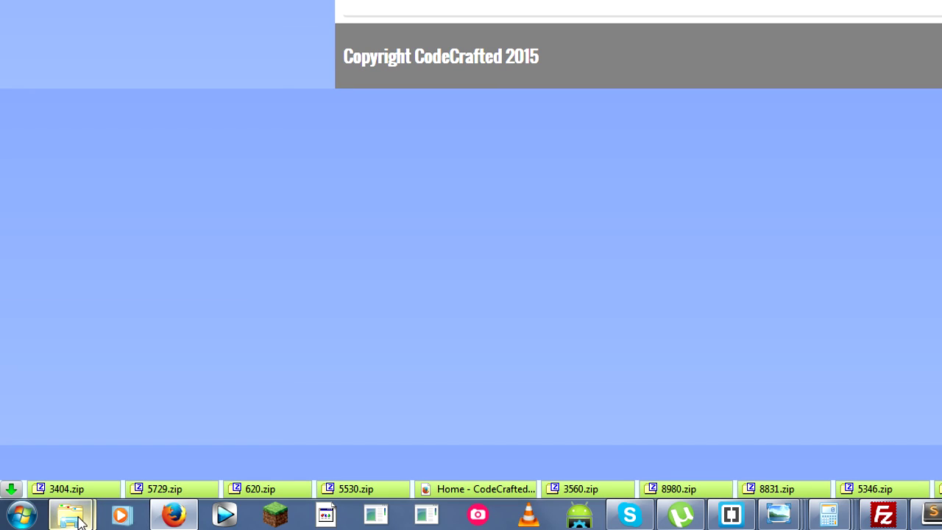
right_click(79, 521)
- Open the resourcepacks folder inside .minecraft in Explorer
click(81, 57)
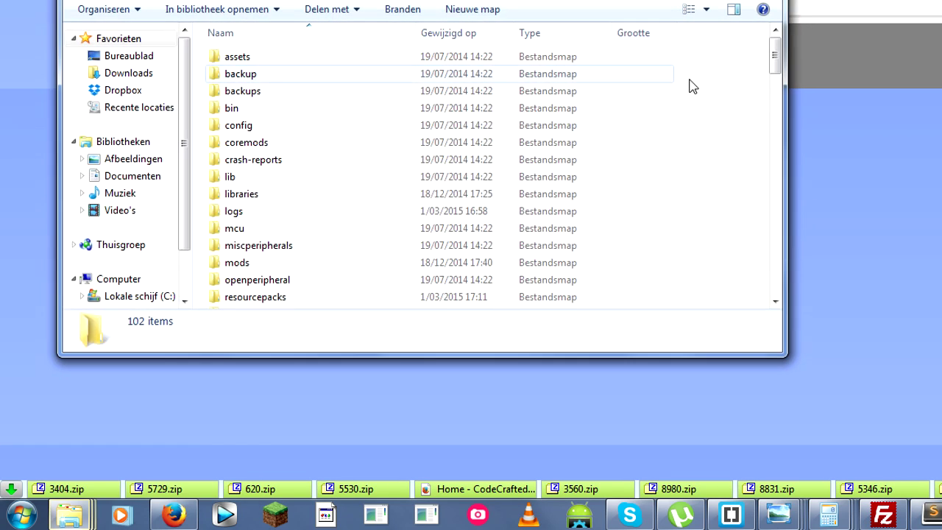
scroll(301, 179, down, 3)
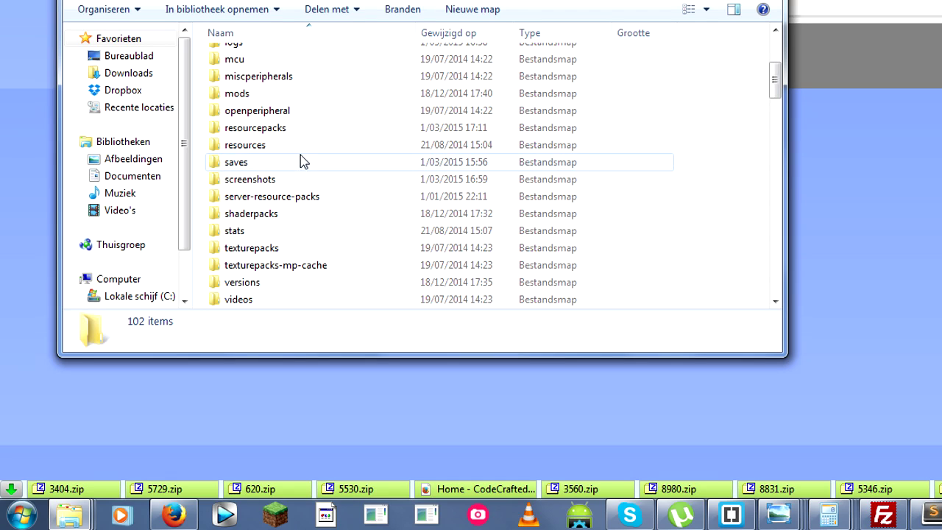
scroll(307, 250, down, 2)
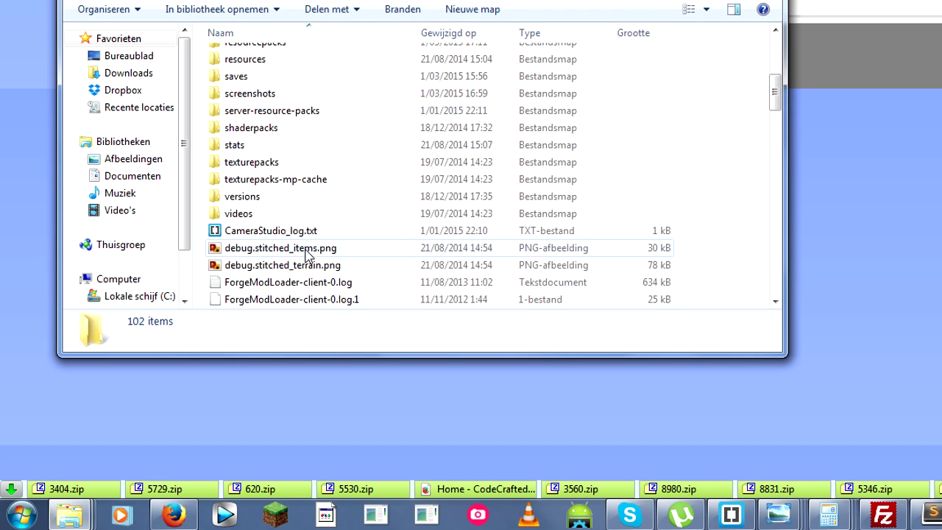
scroll(307, 221, up, 2)
double_click(295, 129)
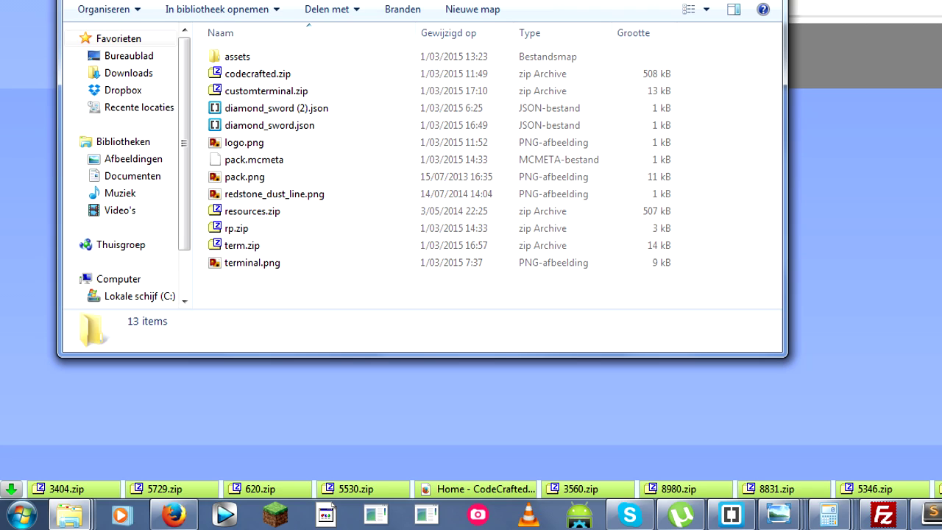
- Move 936.zip into resourcepacks and rename it to terminal.zip
key(alt+Tab)
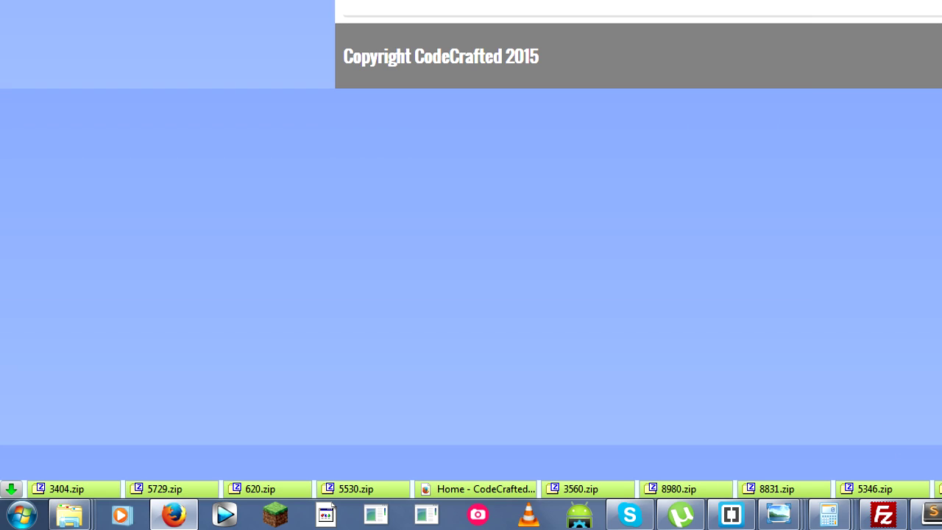
drag(523, 388, 325, 293)
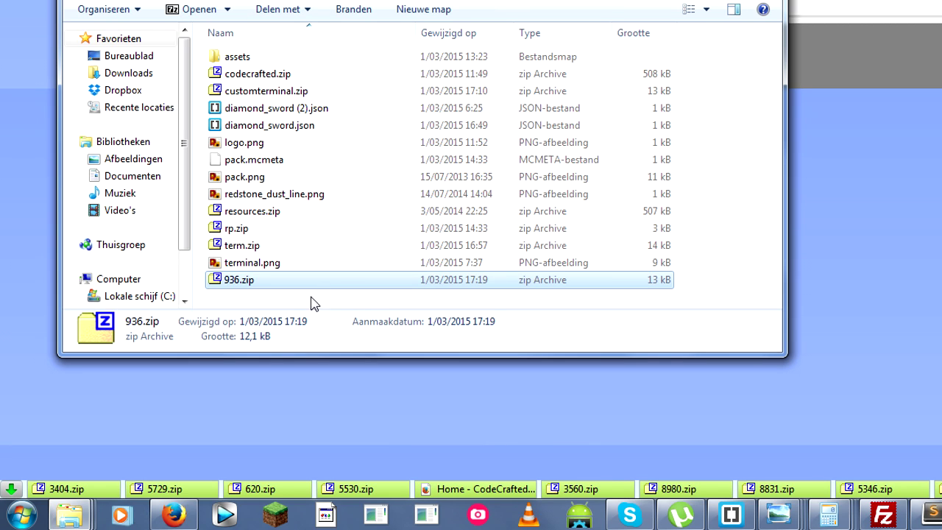
click(227, 281)
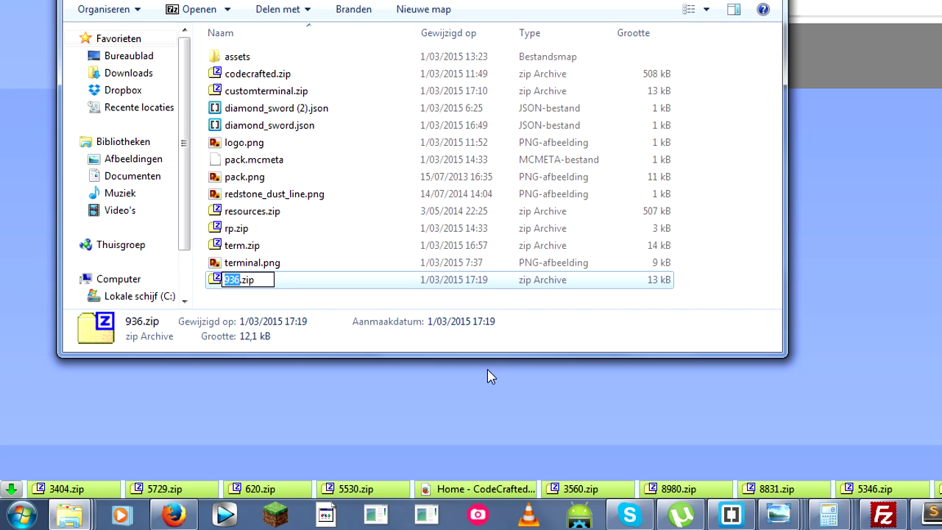
text(terminal)
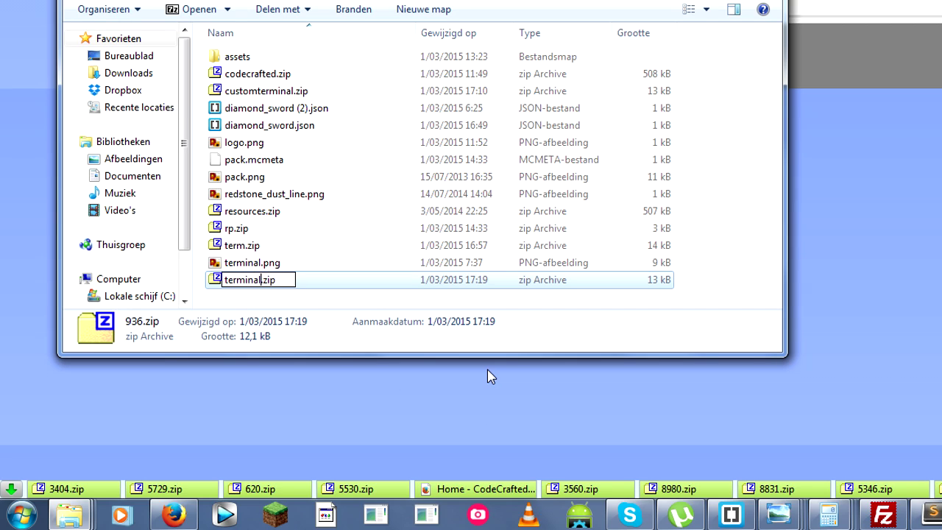
key(Return)
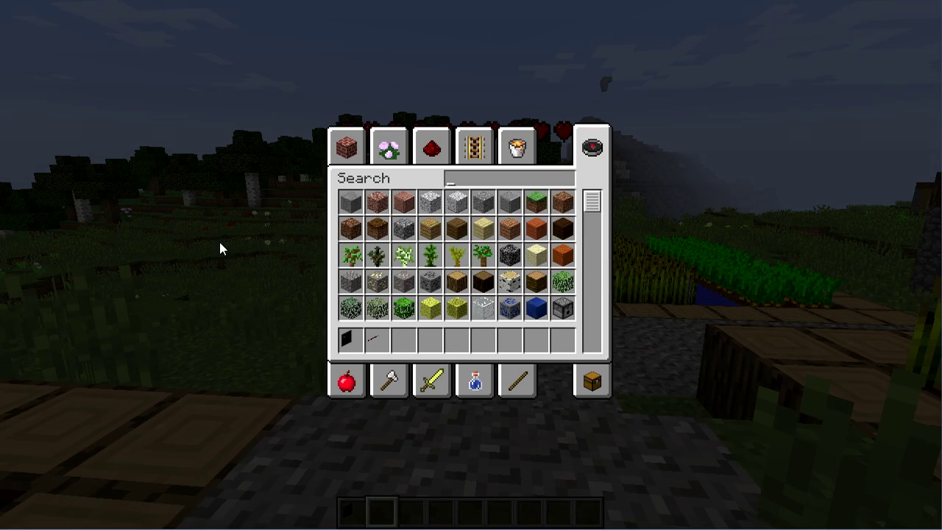
- Activate terminal.zip and deactivate term.zip in Options > Resource Packs, then back out to the menu
key(Escape)
key(Escape)
click(426, 266)
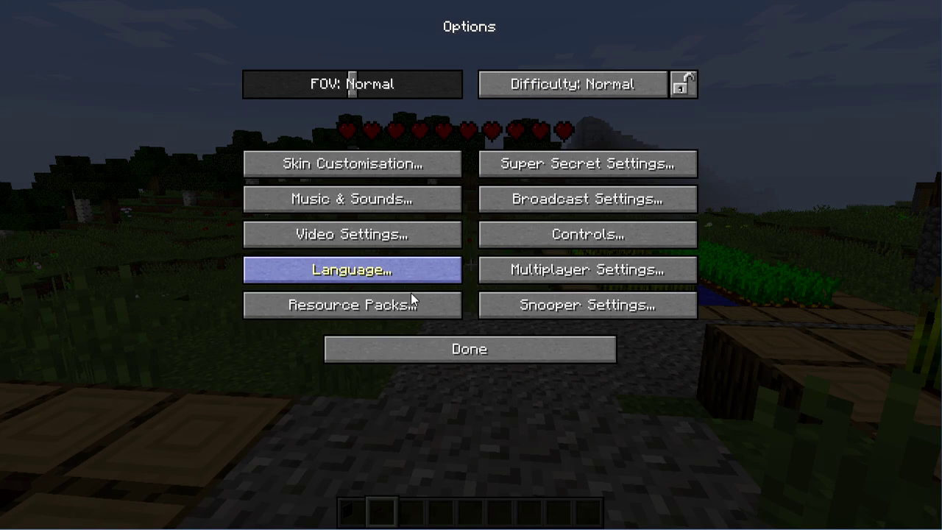
click(405, 314)
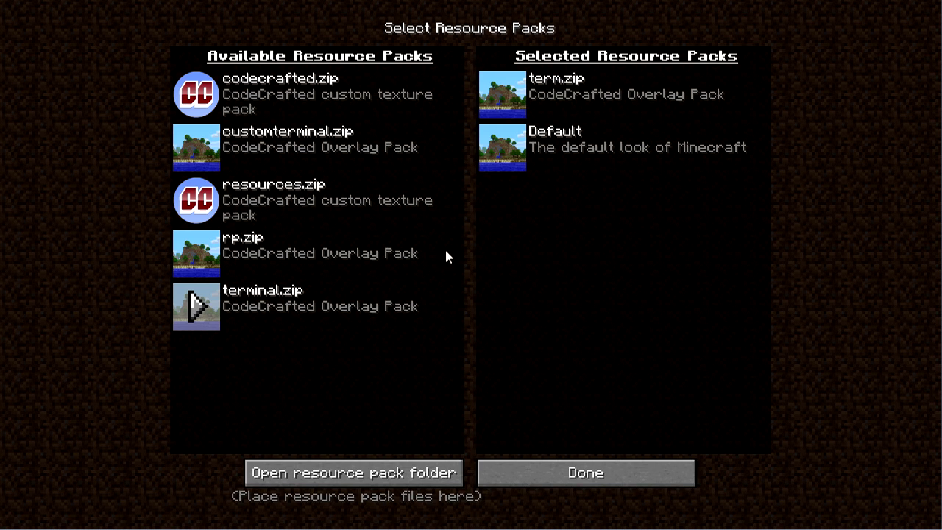
click(199, 309)
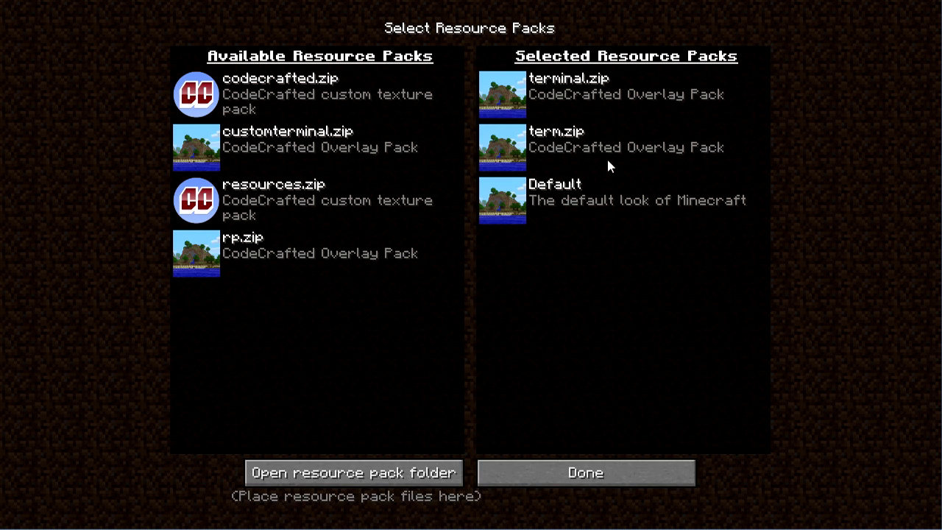
click(497, 150)
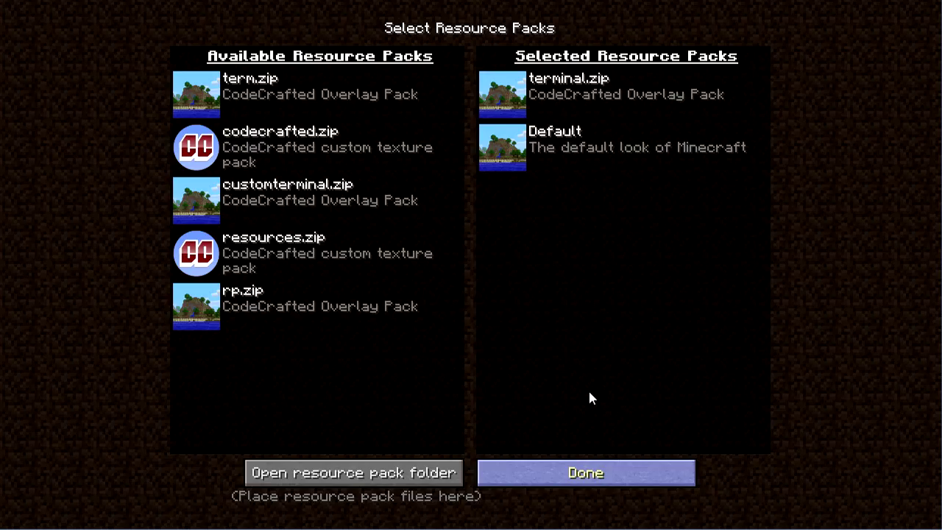
key(Escape)
click(442, 358)
- Resume the game, select the diamond sword and raise it to show the CraftOS 1.3 terminal
click(528, 156)
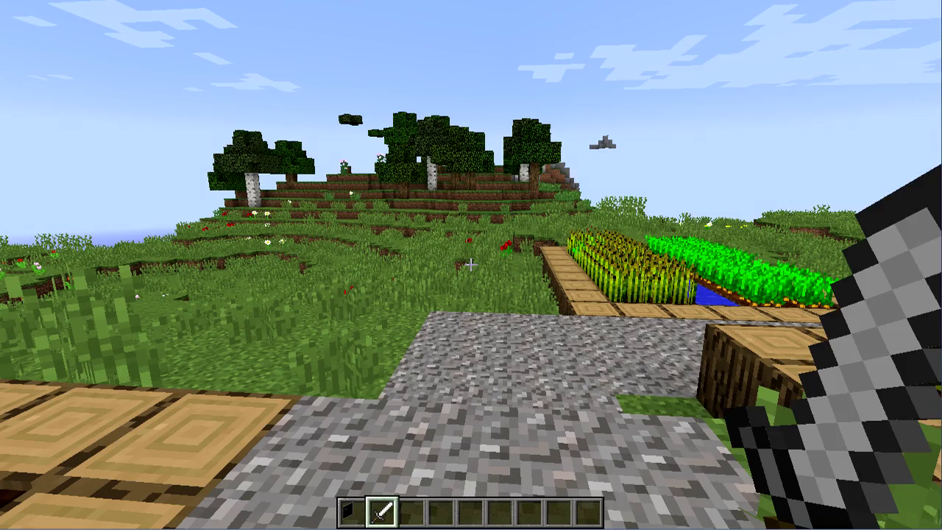
scroll(471, 265, up, 1)
right_click(471, 264)
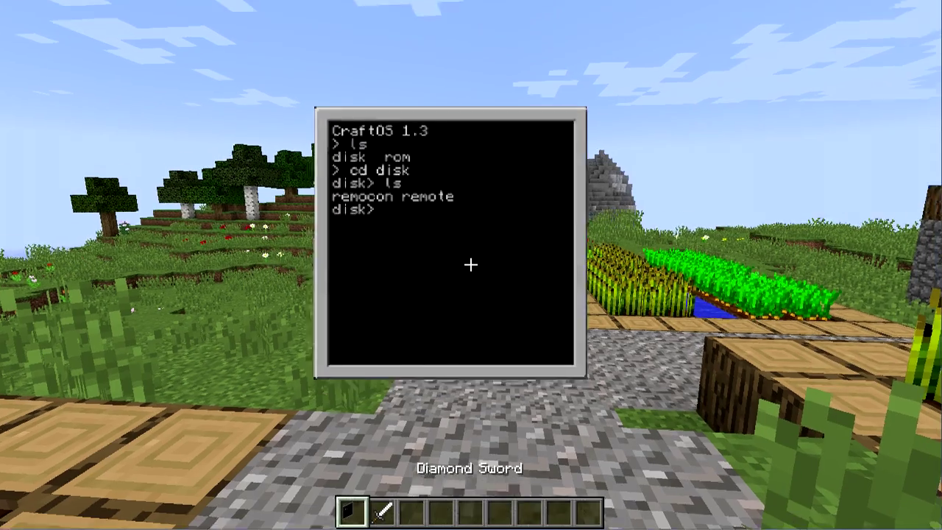